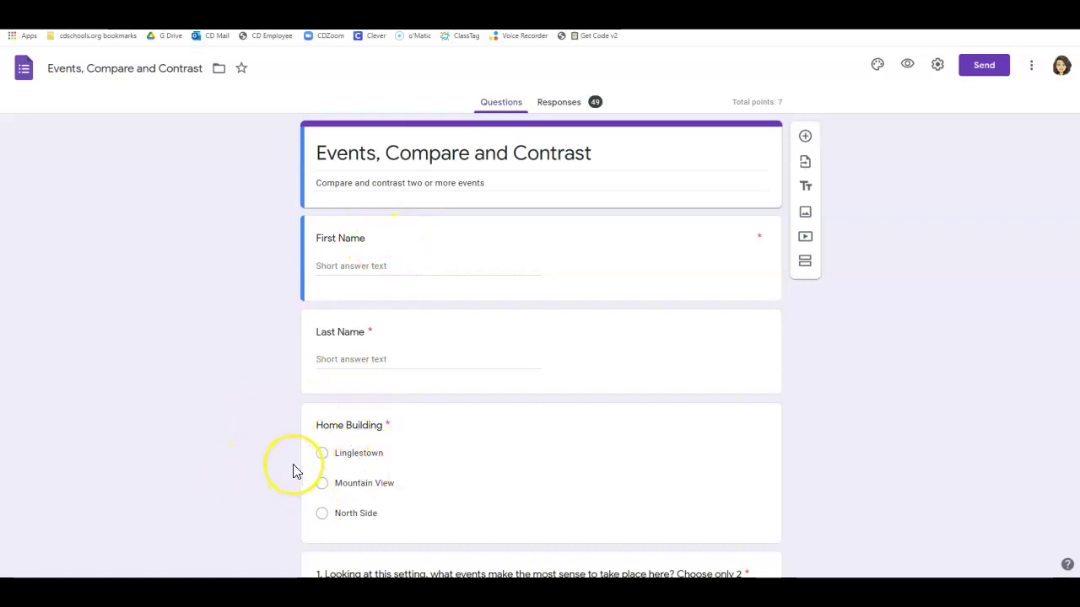
Review question 1's setting image, checkbox question type, answer options and marked correct answers
{"action": "scroll", "coordinate": [201, 402], "scroll_direction": "down", "scroll_amount": 1}
{"action": "scroll", "coordinate": [200, 402], "scroll_direction": "down", "scroll_amount": 5}
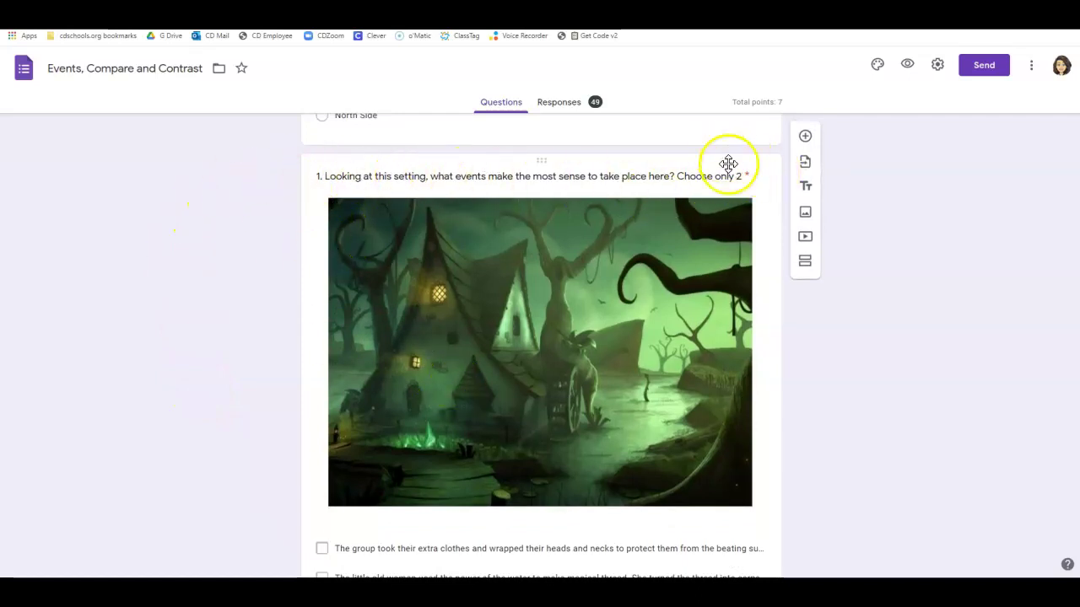
{"action": "scroll", "coordinate": [584, 304], "scroll_direction": "down", "scroll_amount": 4}
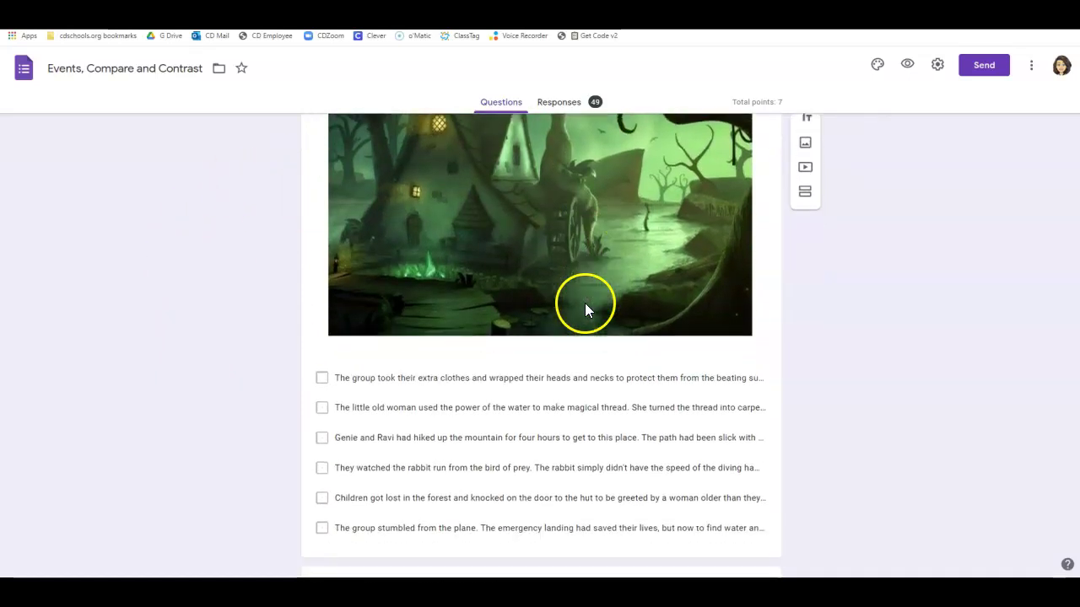
{"action": "left_click", "coordinate": [581, 323]}
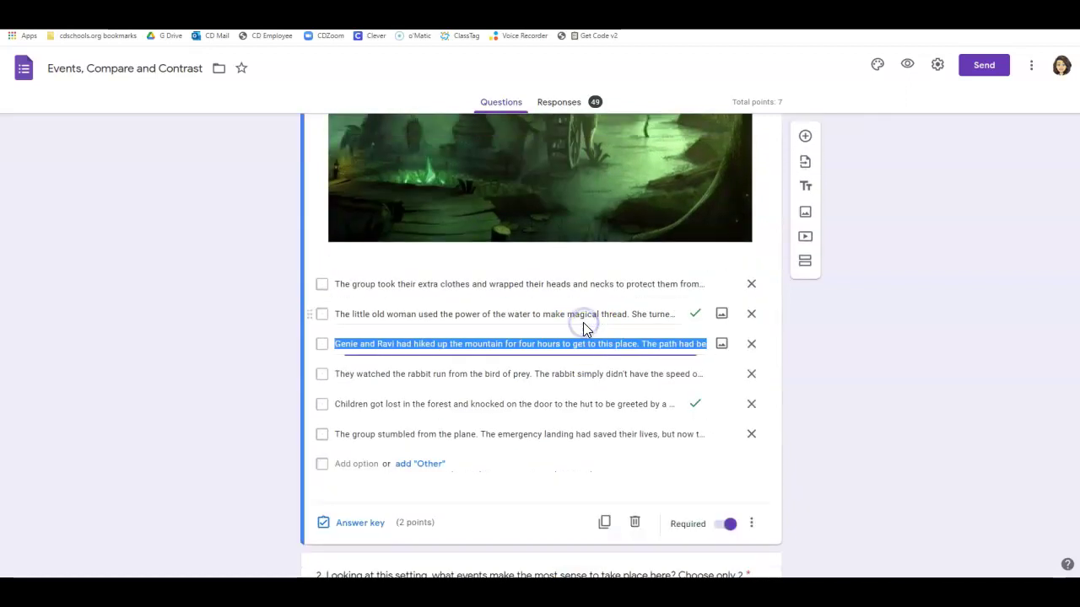
{"action": "scroll", "coordinate": [744, 305], "scroll_direction": "up", "scroll_amount": 5}
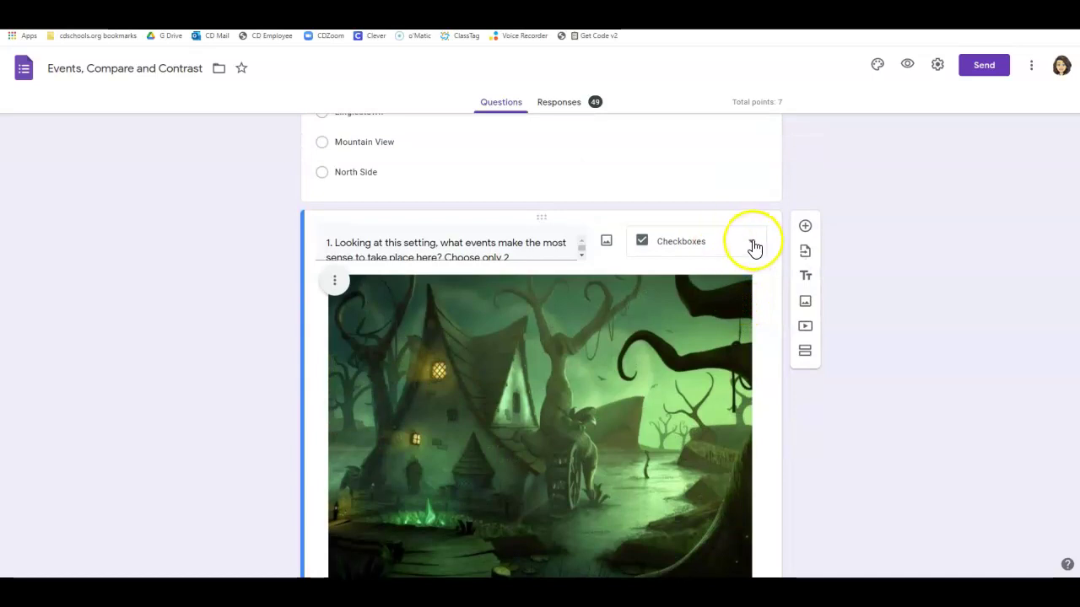
{"action": "left_click", "coordinate": [753, 245]}
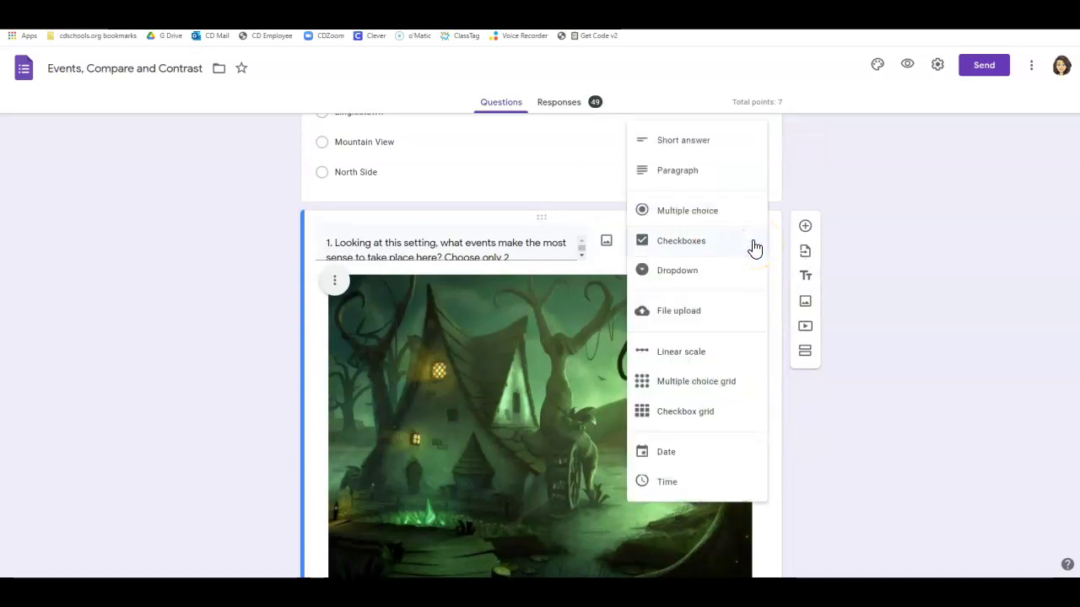
{"action": "left_click", "coordinate": [889, 253]}
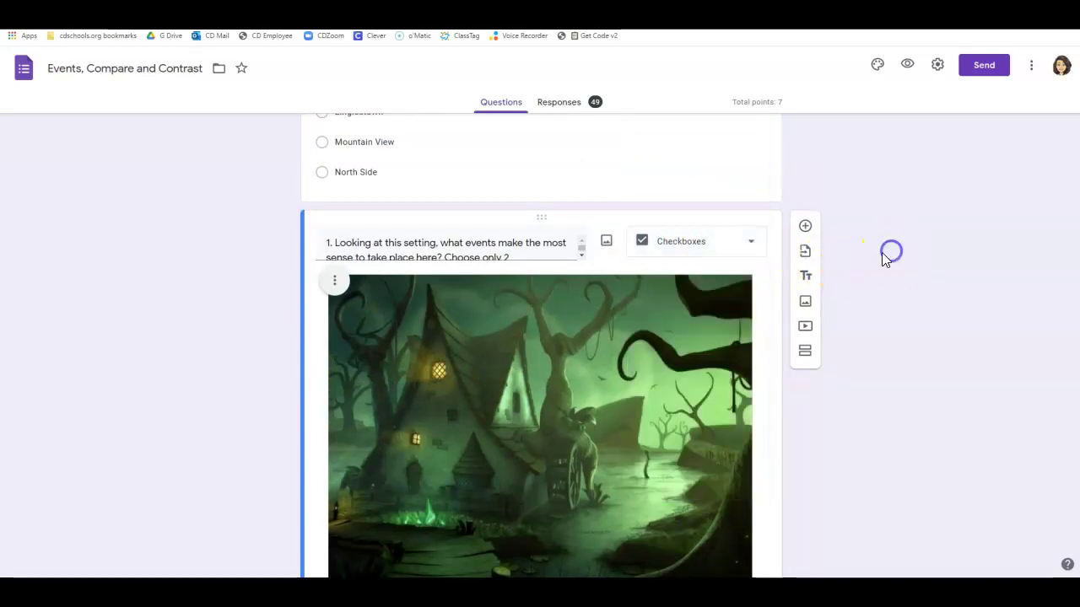
{"action": "scroll", "coordinate": [590, 309], "scroll_direction": "down", "scroll_amount": 5}
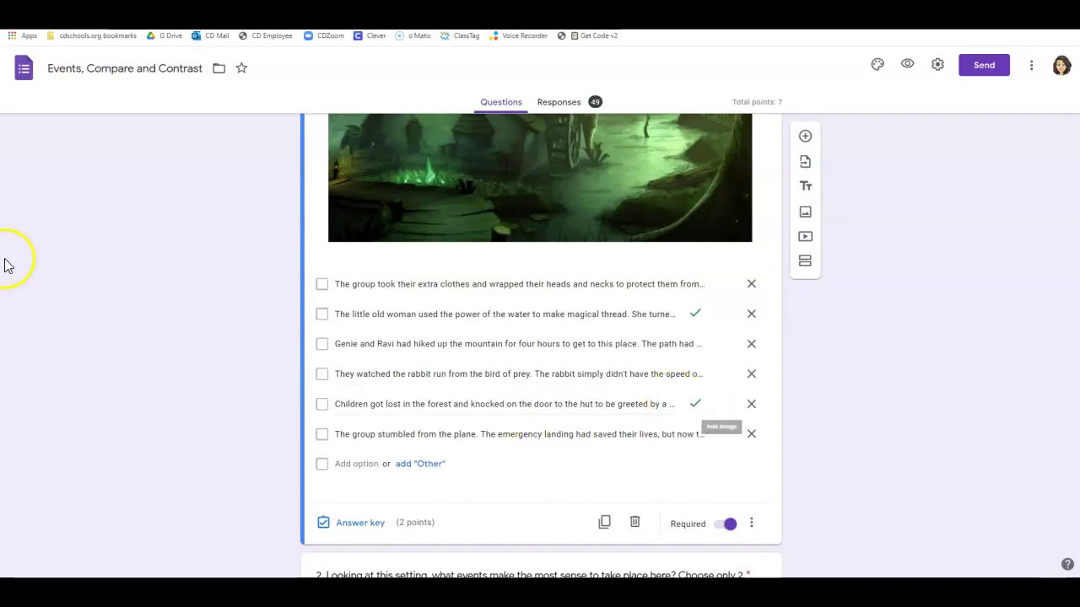
{"action": "scroll", "coordinate": [43, 216], "scroll_direction": "up", "scroll_amount": 10}
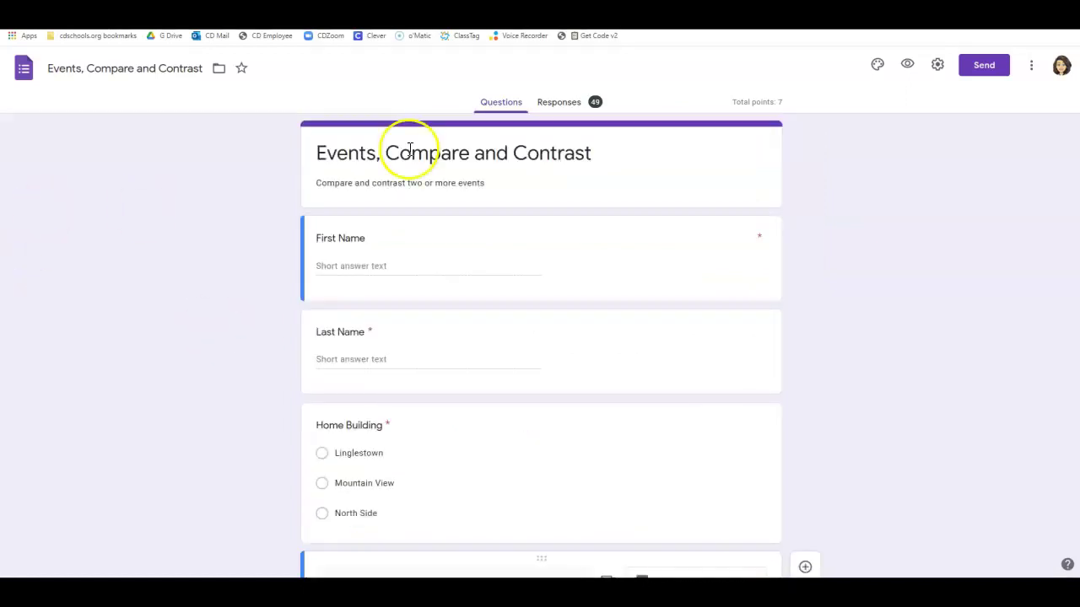
Show the form's responses by question and advance to question 1 about which events fit the setting
{"action": "left_click", "coordinate": [564, 104]}
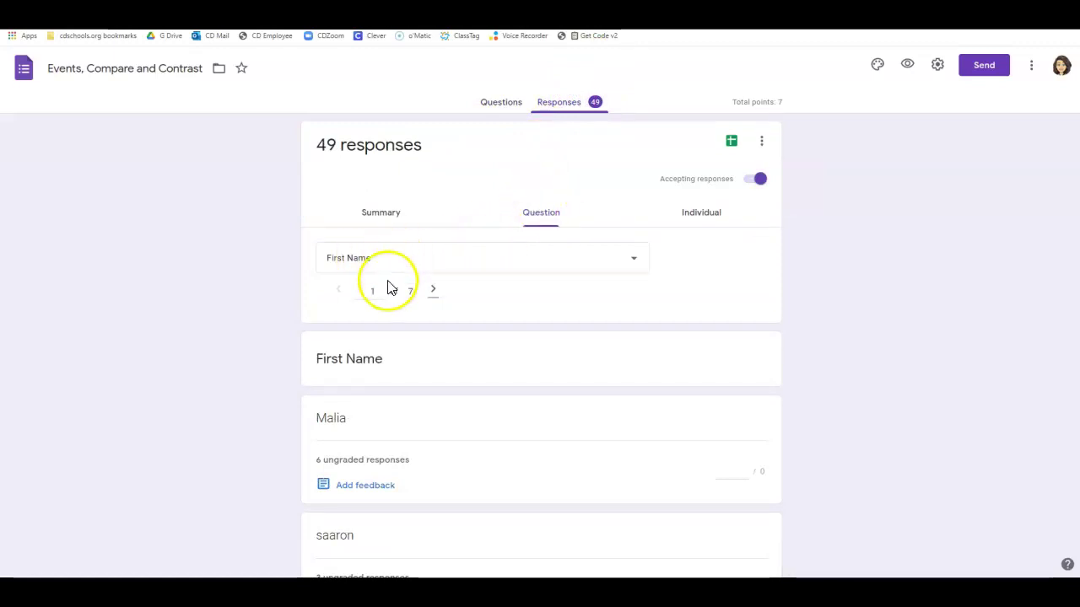
{"action": "left_click", "coordinate": [435, 292]}
{"action": "left_click", "coordinate": [435, 292]}
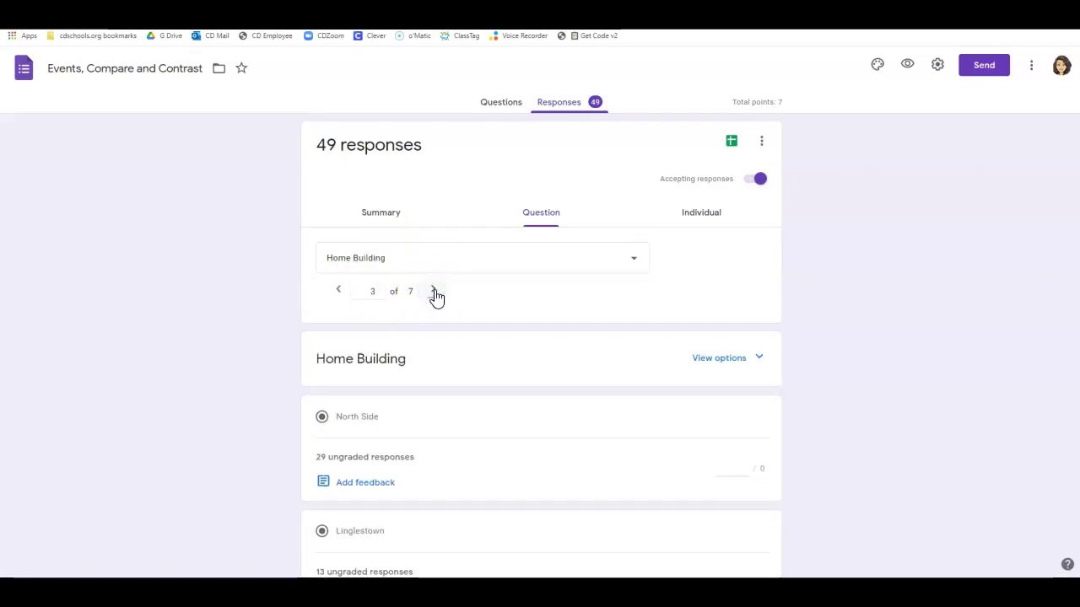
{"action": "left_click", "coordinate": [434, 291]}
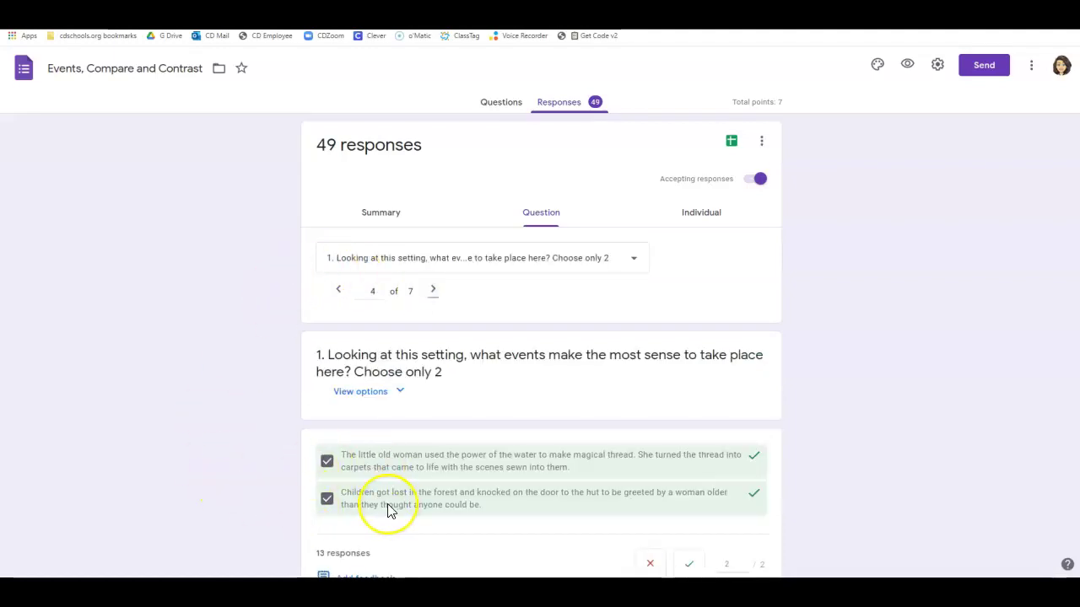
Set the score to 1 out of 2 for the response that chose only the little old woman answer
{"action": "scroll", "coordinate": [717, 526], "scroll_direction": "down", "scroll_amount": 2}
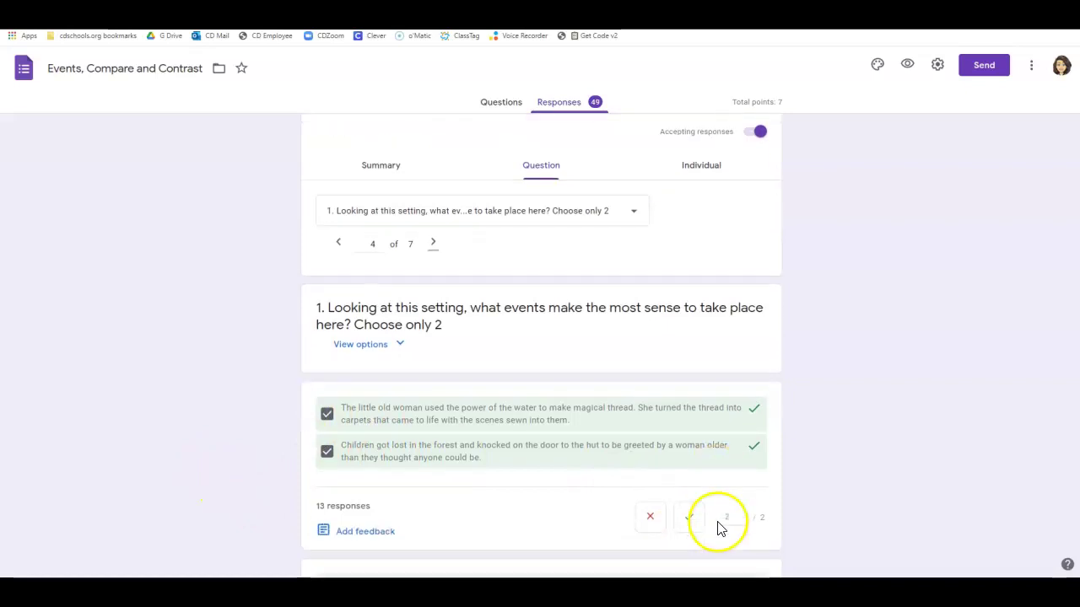
{"action": "scroll", "coordinate": [692, 464], "scroll_direction": "down", "scroll_amount": 4}
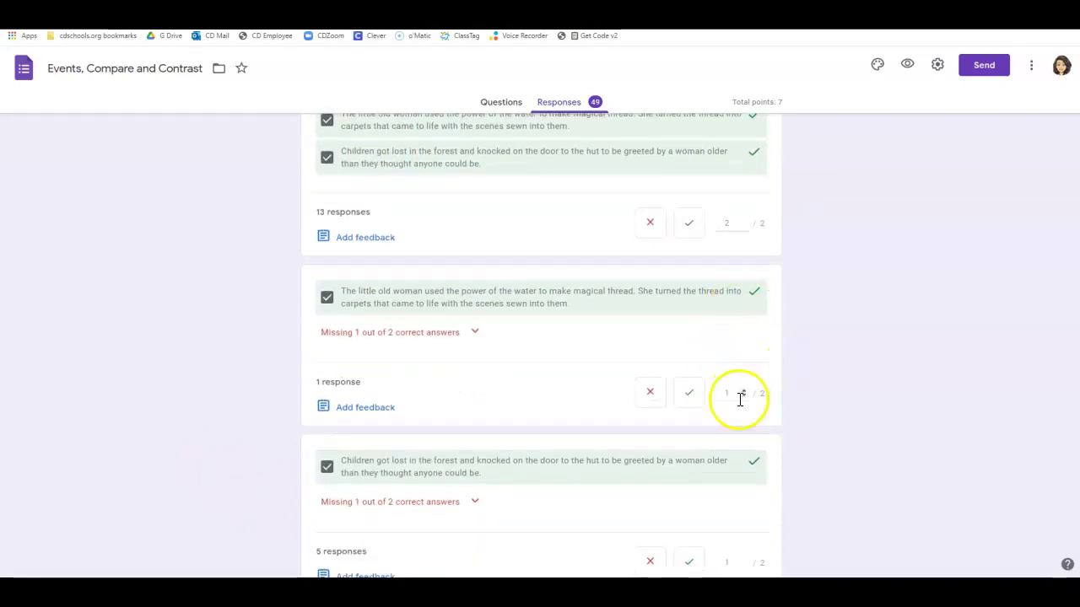
{"action": "left_click", "coordinate": [684, 400]}
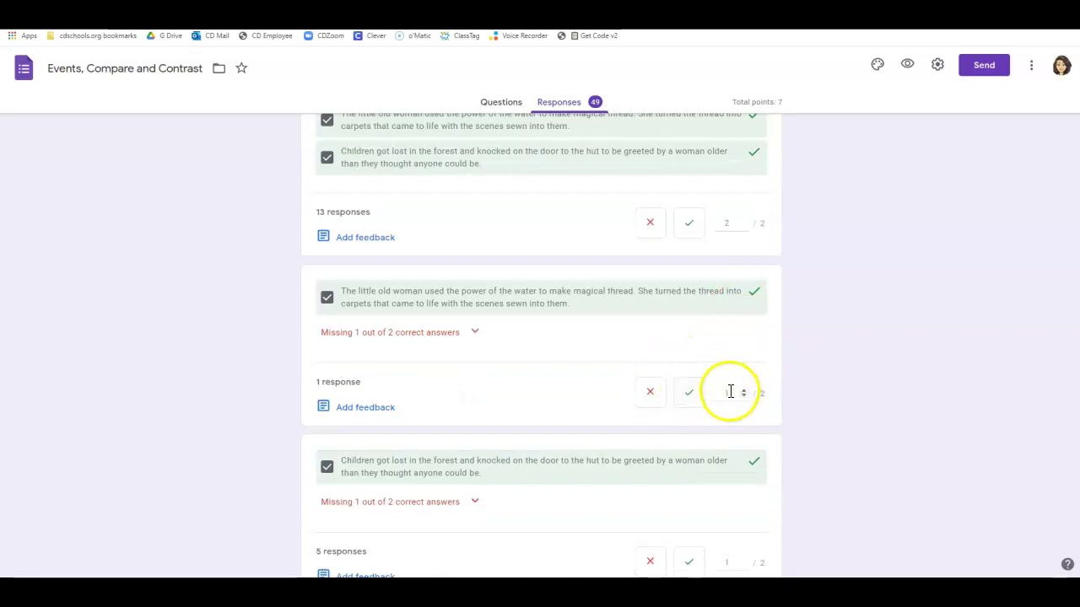
{"action": "left_click", "coordinate": [729, 392]}
{"action": "type", "text": "1"}
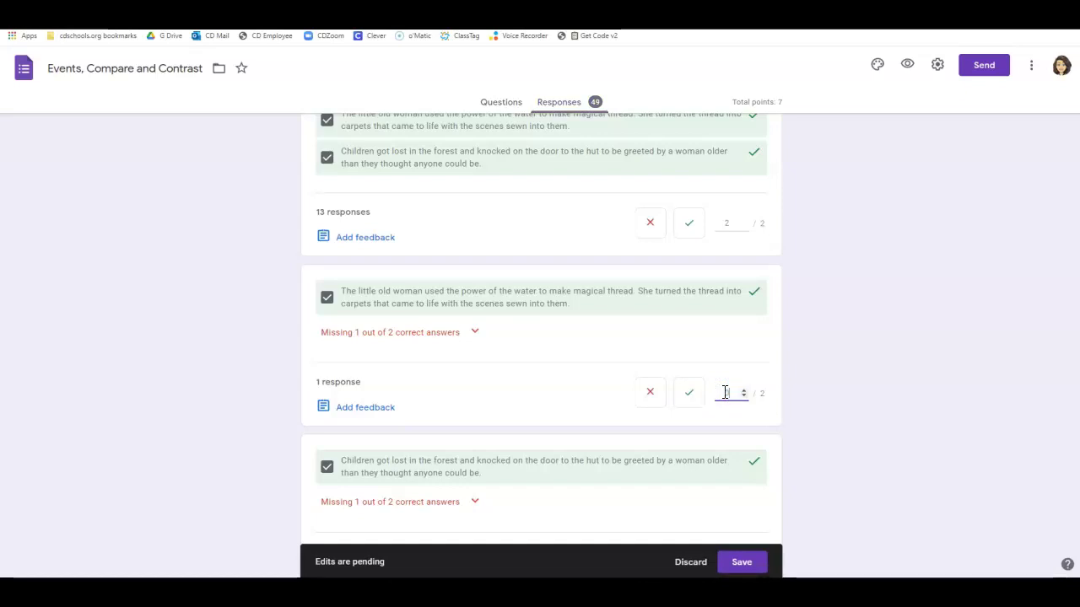
{"action": "left_click", "coordinate": [649, 391]}
{"action": "left_click", "coordinate": [743, 392]}
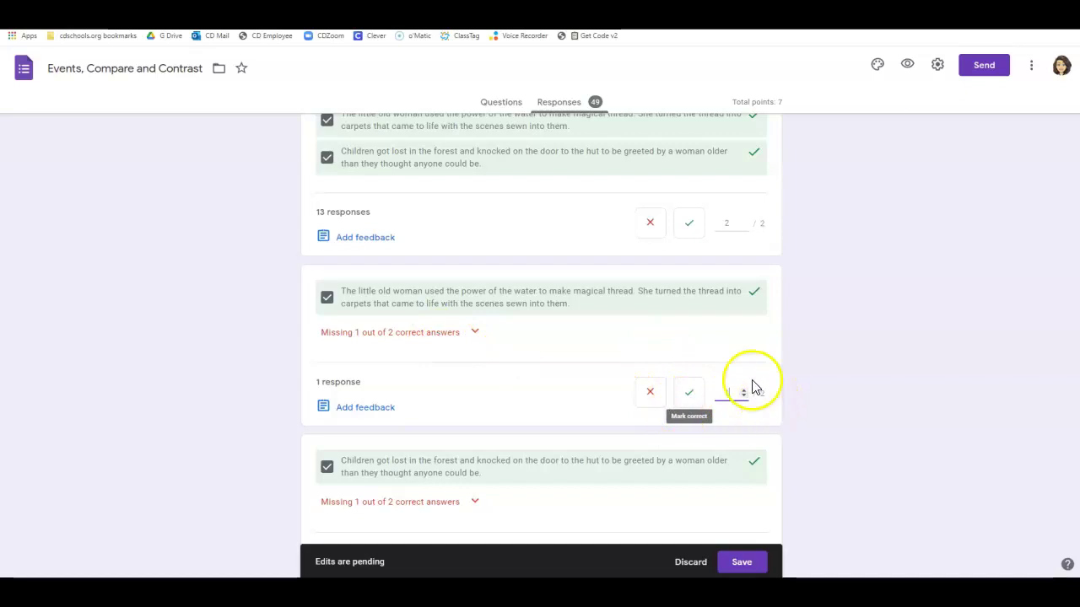
{"action": "left_click", "coordinate": [697, 395]}
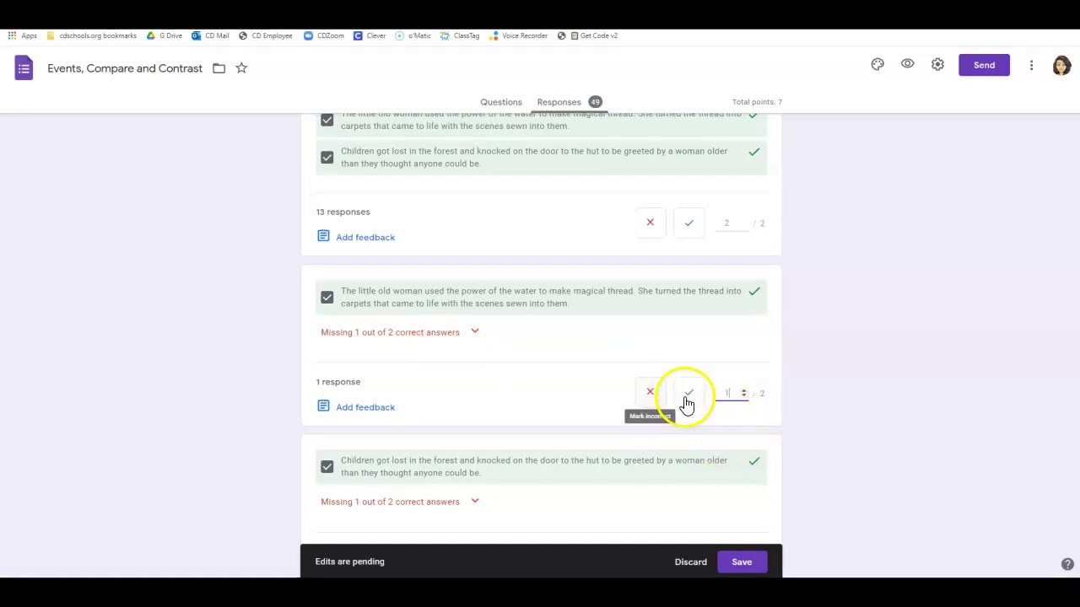
Give 1 point to the zero-scored response choosing only the lost children and the response pairing the little old woman with Genie and Ravi
{"action": "scroll", "coordinate": [749, 445], "scroll_direction": "down", "scroll_amount": 3}
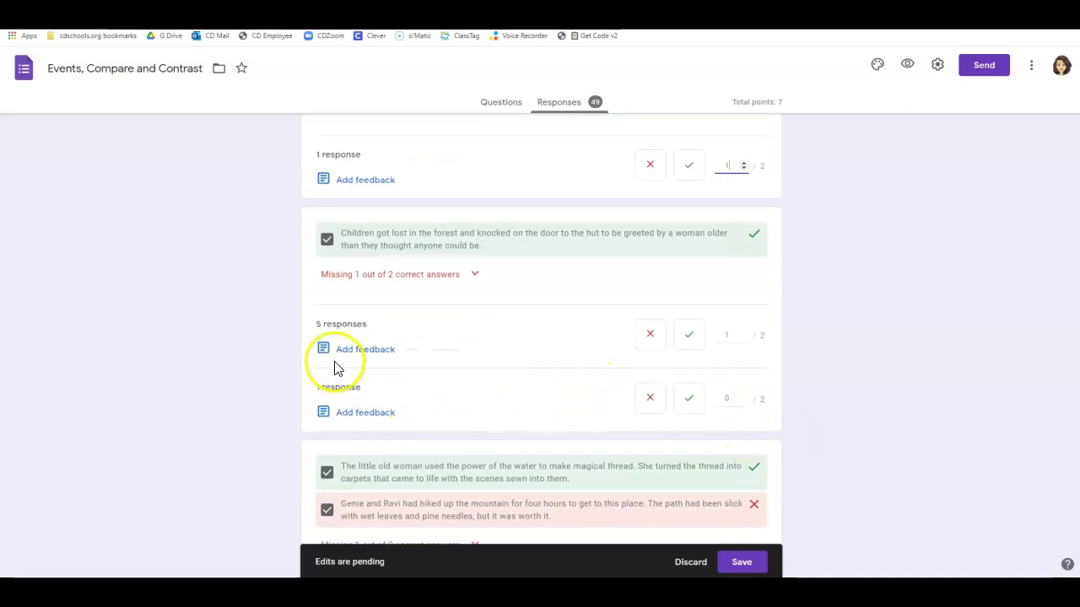
{"action": "left_click", "coordinate": [743, 395]}
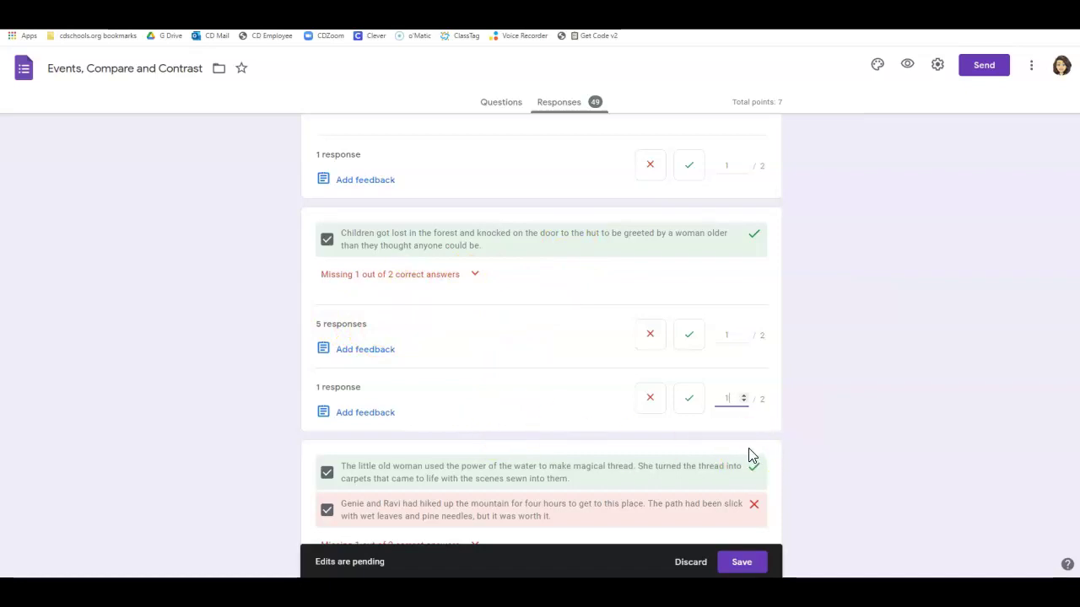
{"action": "scroll", "coordinate": [749, 455], "scroll_direction": "down", "scroll_amount": 2}
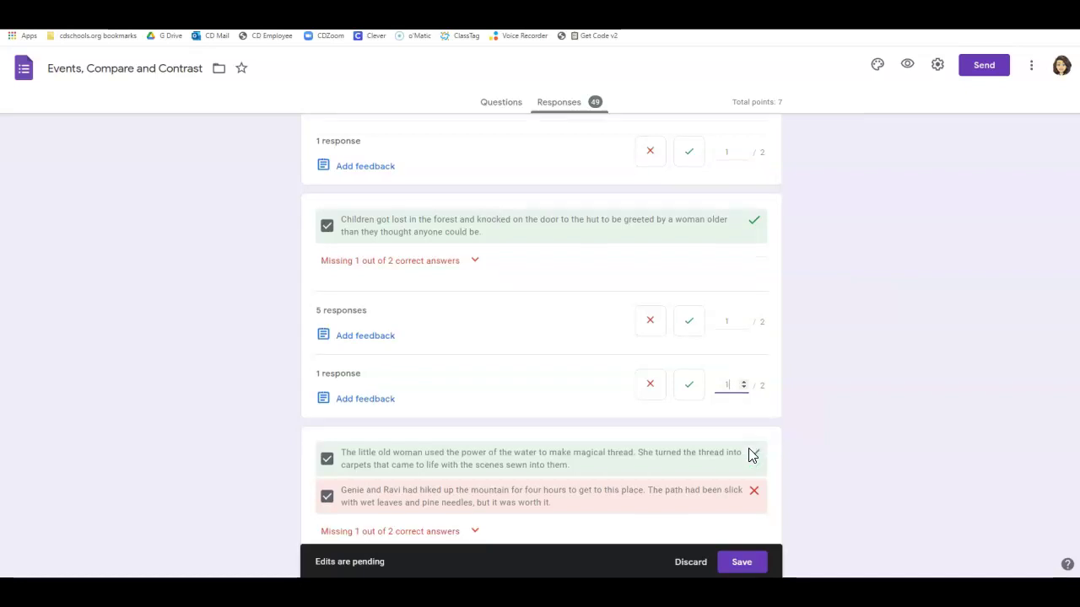
{"action": "left_click", "coordinate": [745, 438]}
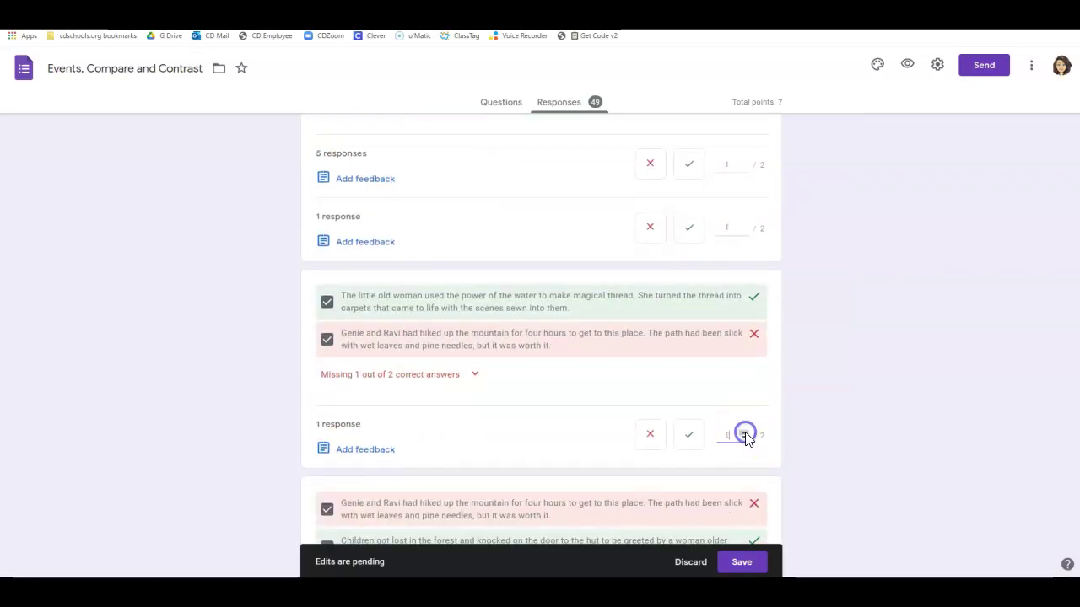
{"action": "left_click", "coordinate": [743, 434]}
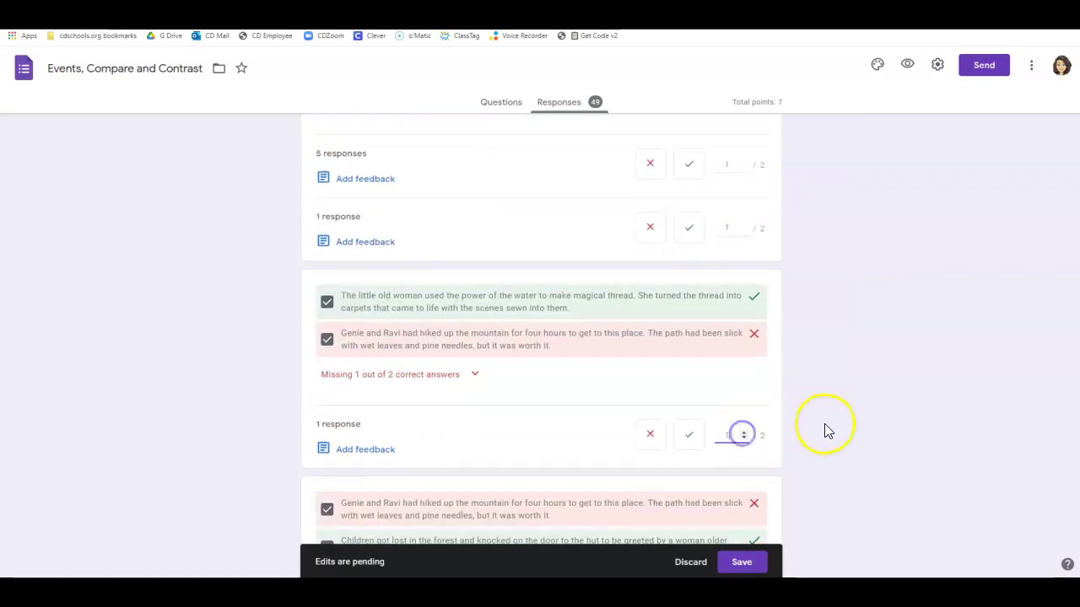
Give 1 point to the zero-scored responses pairing the lost children with Genie and Ravi or with the group from the plane
{"action": "scroll", "coordinate": [777, 456], "scroll_direction": "down", "scroll_amount": 1}
{"action": "scroll", "coordinate": [776, 454], "scroll_direction": "down", "scroll_amount": 4}
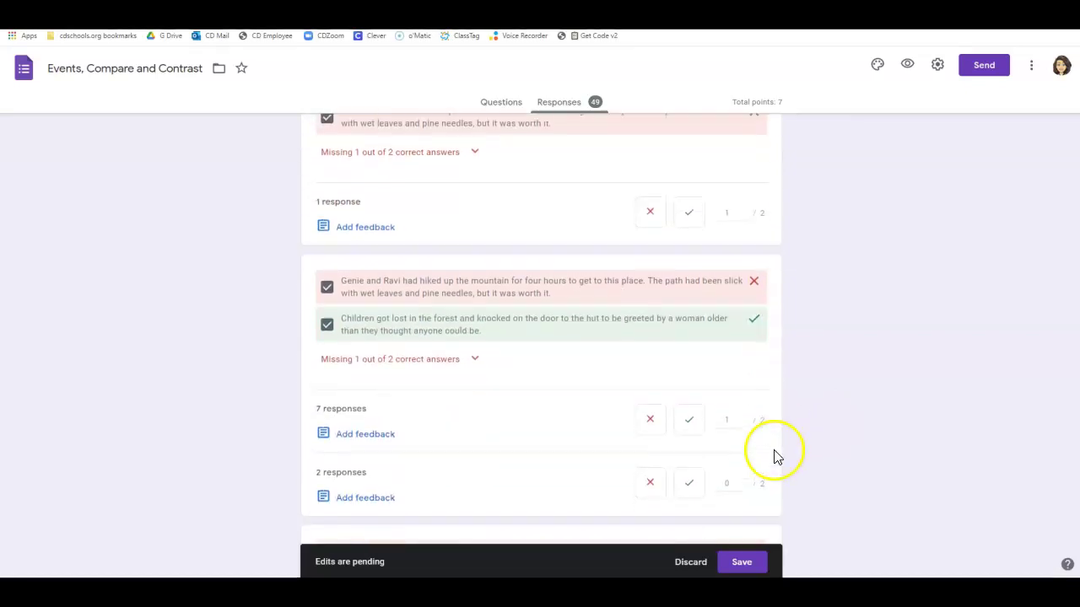
{"action": "left_click", "coordinate": [743, 367]}
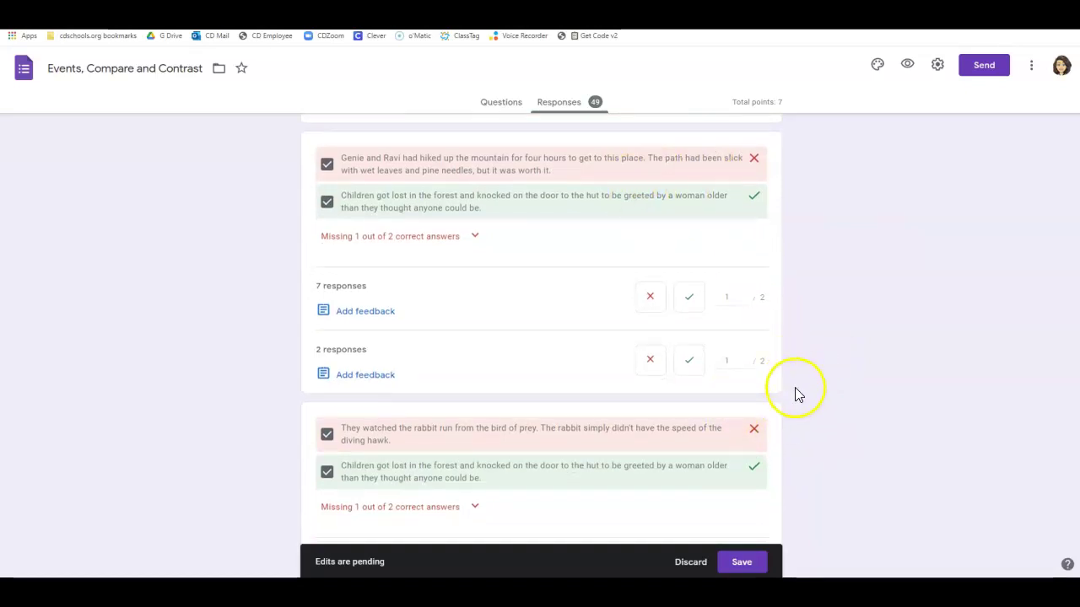
{"action": "scroll", "coordinate": [795, 393], "scroll_direction": "down", "scroll_amount": 7}
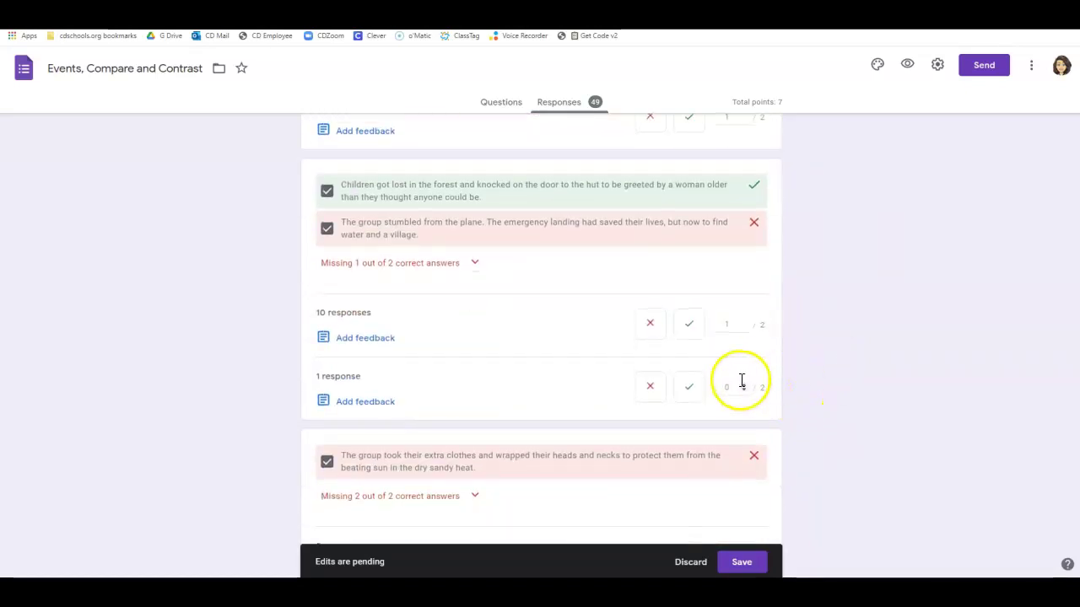
{"action": "left_click", "coordinate": [744, 384]}
Check the remaining question 1 responses missing both correct answers and save the pending score edits
{"action": "scroll", "coordinate": [805, 389], "scroll_direction": "down", "scroll_amount": 5}
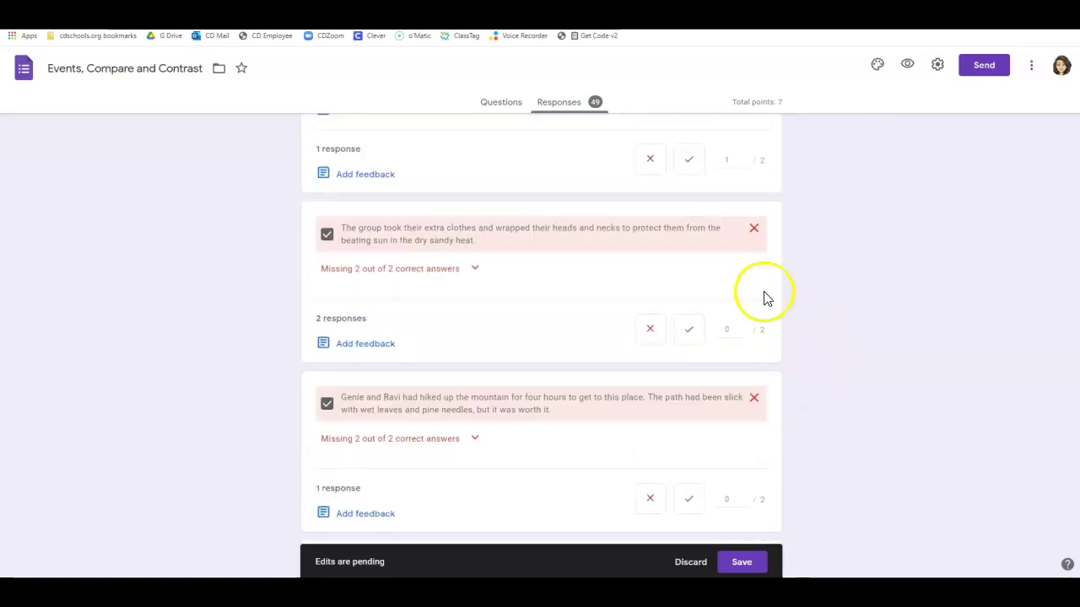
{"action": "scroll", "coordinate": [788, 390], "scroll_direction": "down", "scroll_amount": 2}
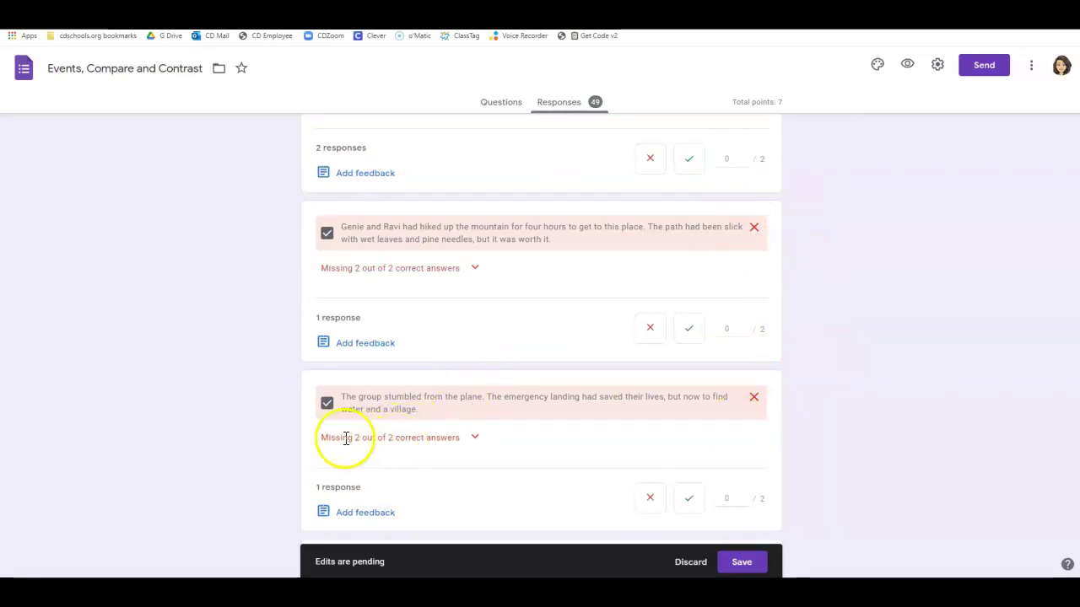
{"action": "scroll", "coordinate": [449, 450], "scroll_direction": "down", "scroll_amount": 2}
{"action": "scroll", "coordinate": [449, 451], "scroll_direction": "down", "scroll_amount": 1}
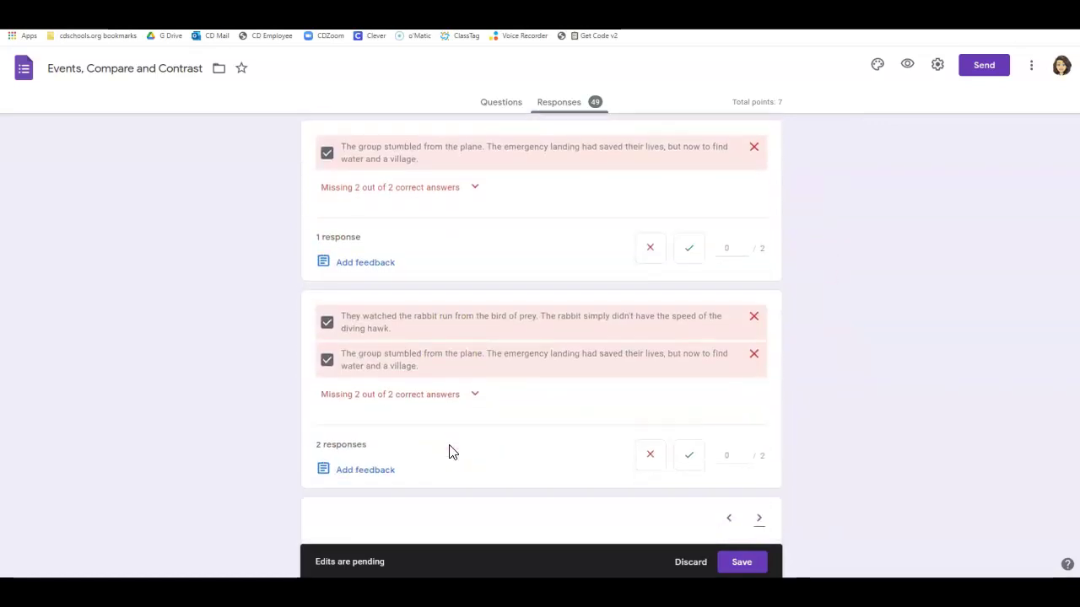
{"action": "left_click", "coordinate": [743, 565]}
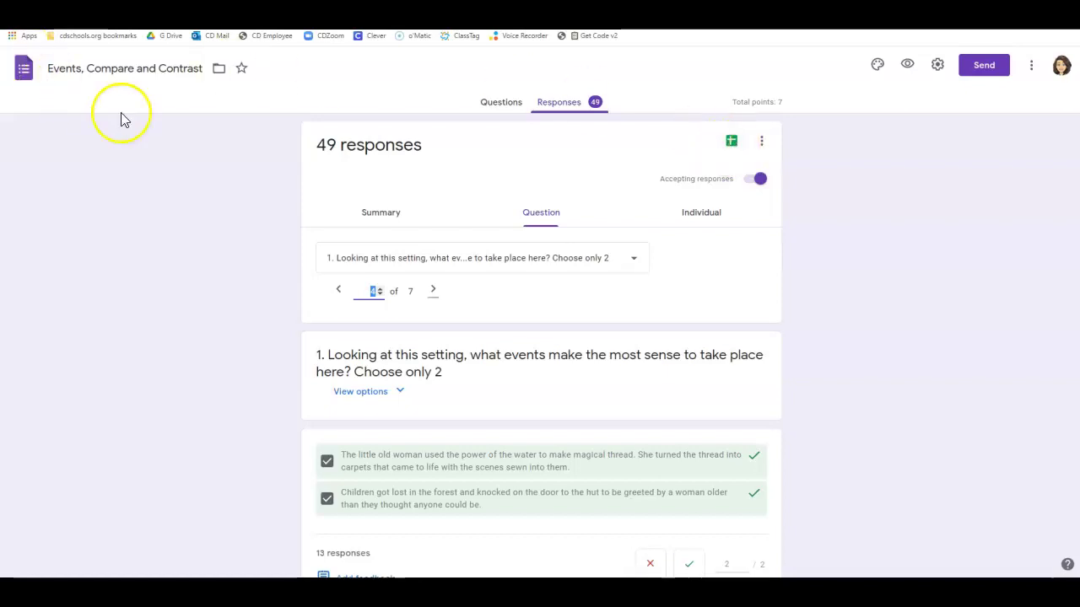
Switch to the Events, Compare and Contrast (Responses) spreadsheet and sort rows 2 to 50 by column E, then column D, both A to Z
{"action": "left_click", "coordinate": [135, 13]}
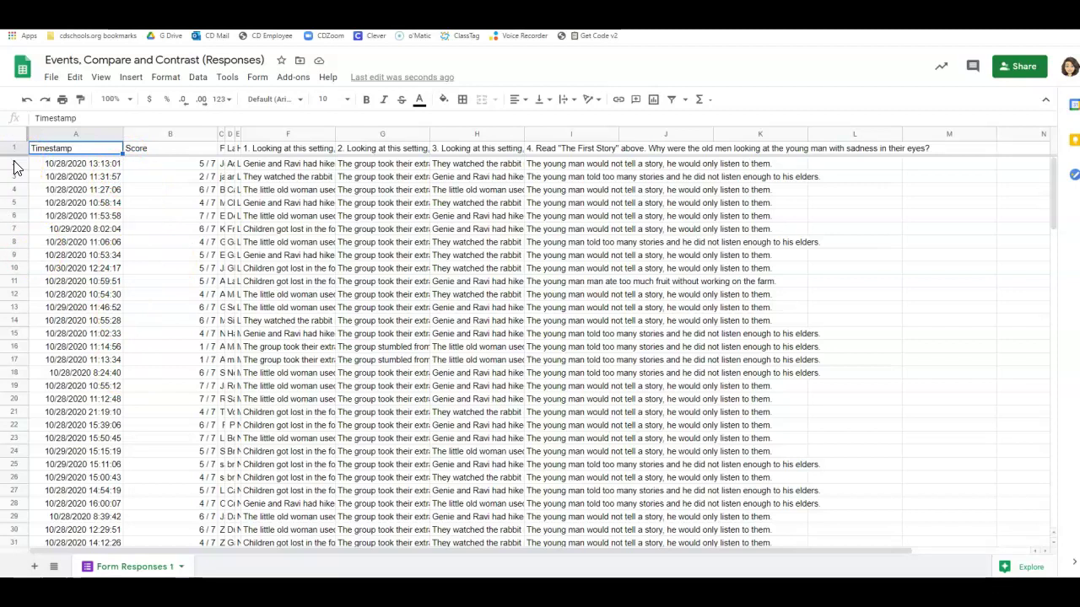
{"action": "left_click_drag", "start_coordinate": [14, 167], "coordinate": [11, 347]}
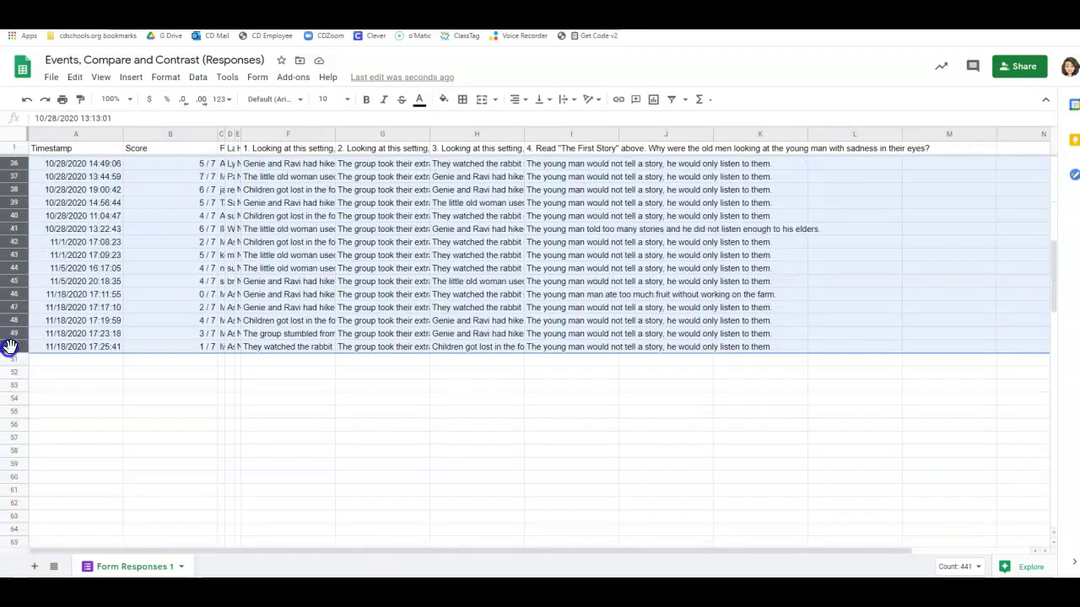
{"action": "left_click", "coordinate": [201, 79]}
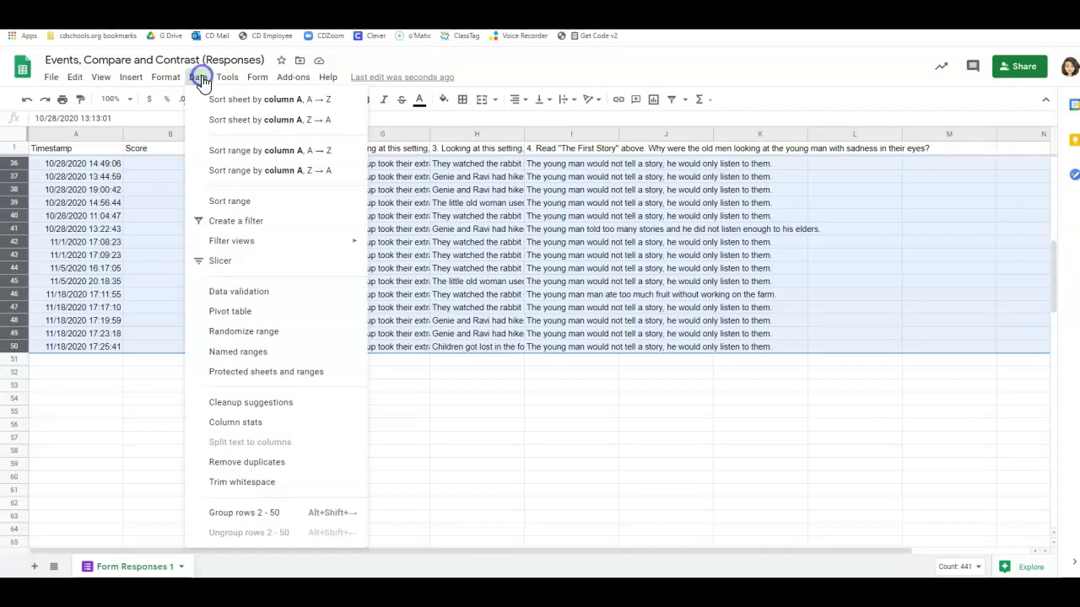
{"action": "left_click", "coordinate": [238, 206]}
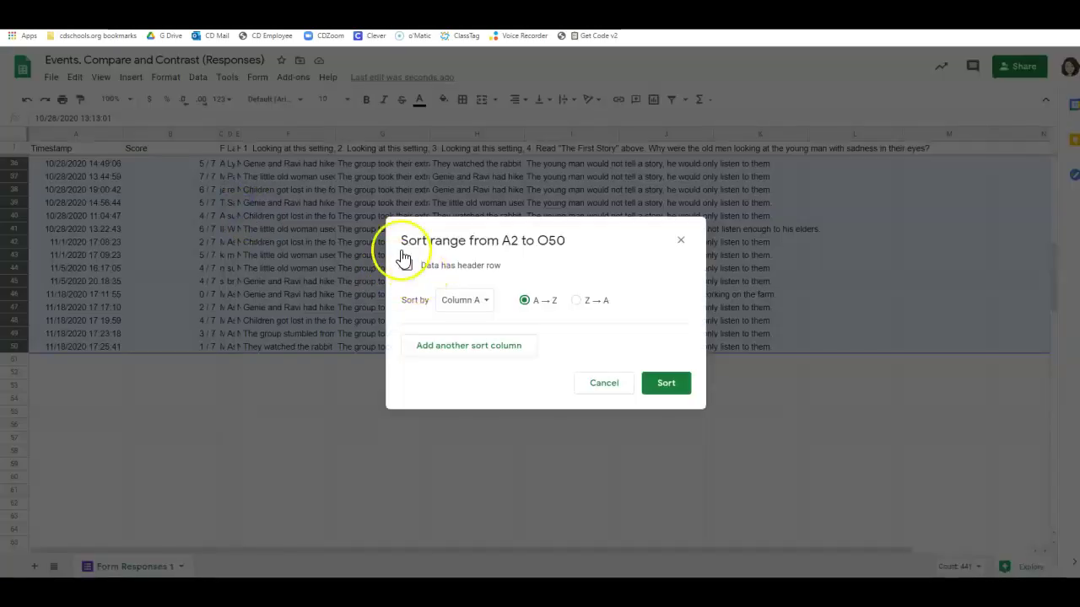
{"action": "left_click", "coordinate": [464, 300]}
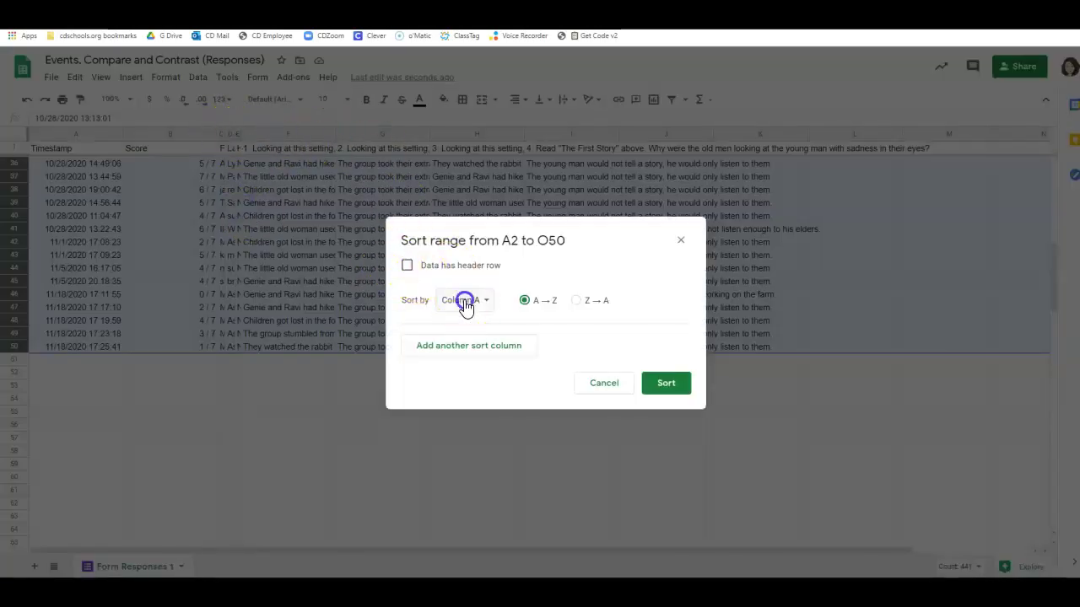
{"action": "left_click", "coordinate": [481, 382]}
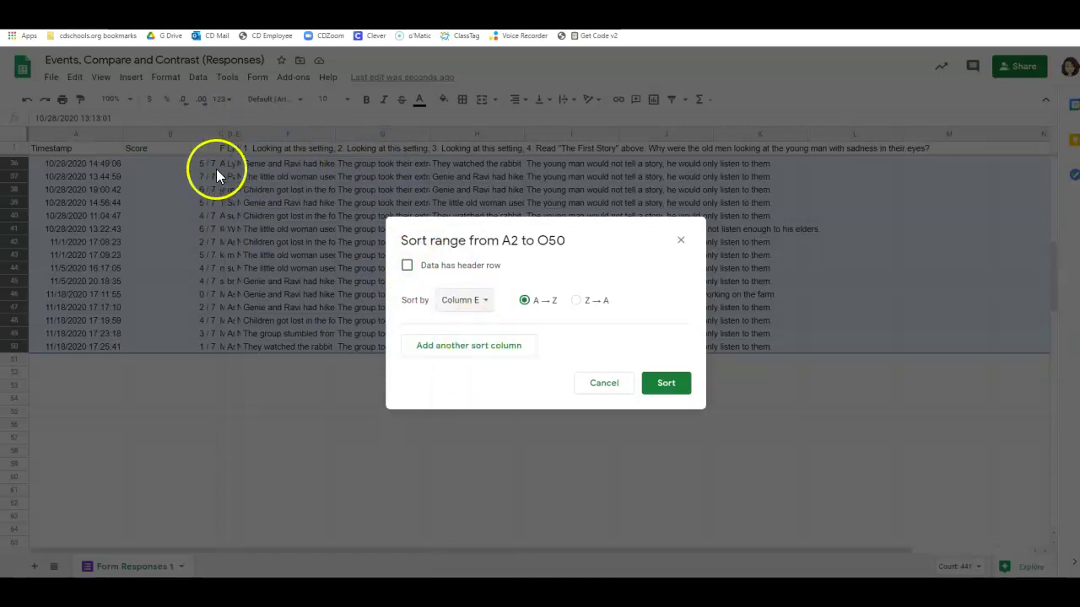
{"action": "left_click", "coordinate": [477, 345]}
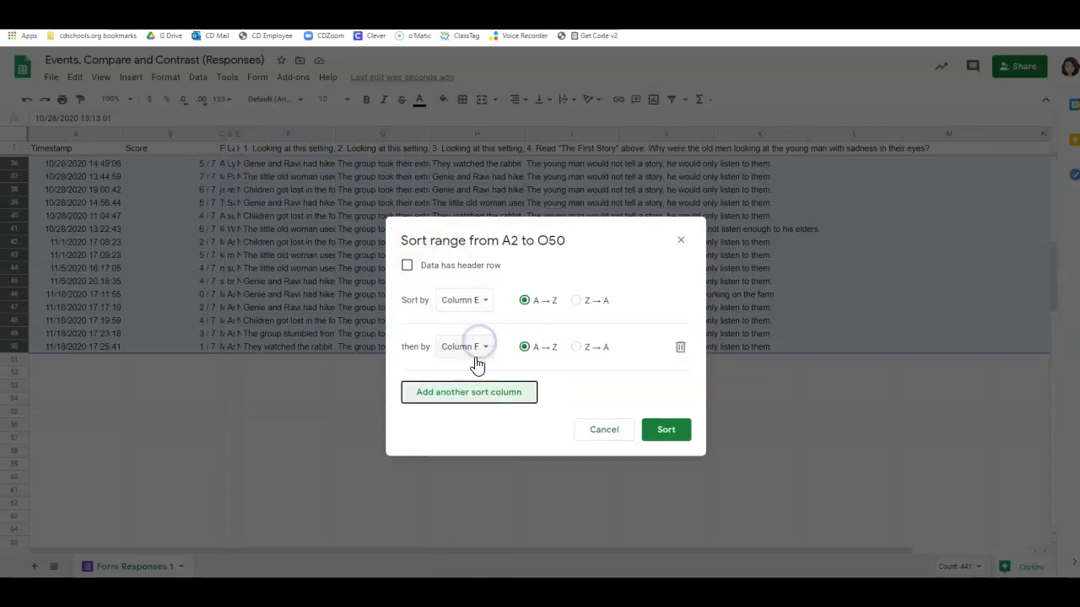
{"action": "left_click", "coordinate": [465, 349]}
{"action": "left_click", "coordinate": [465, 307]}
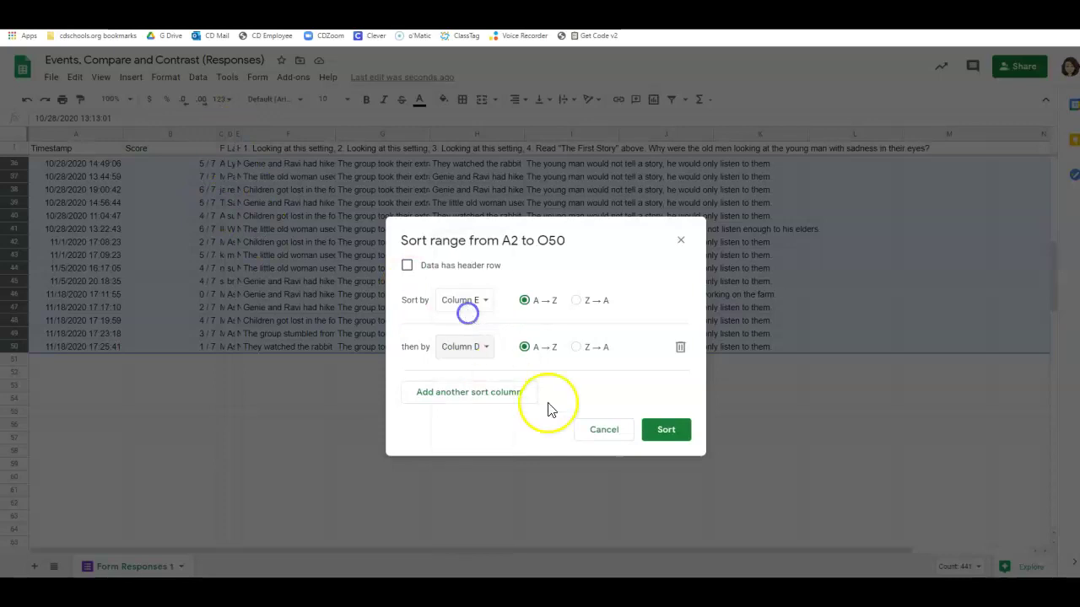
{"action": "left_click", "coordinate": [677, 435]}
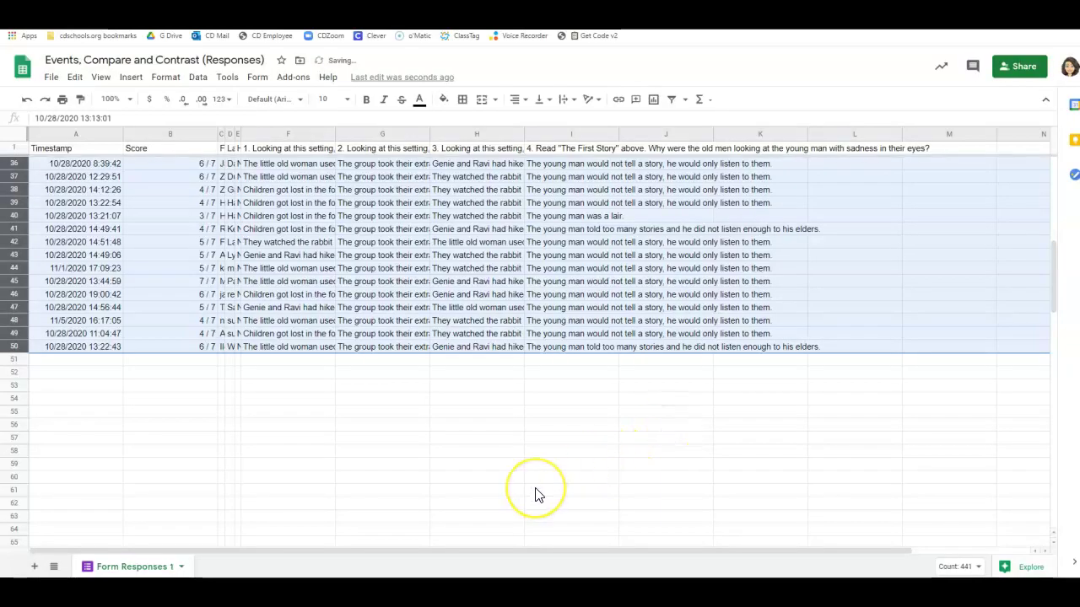